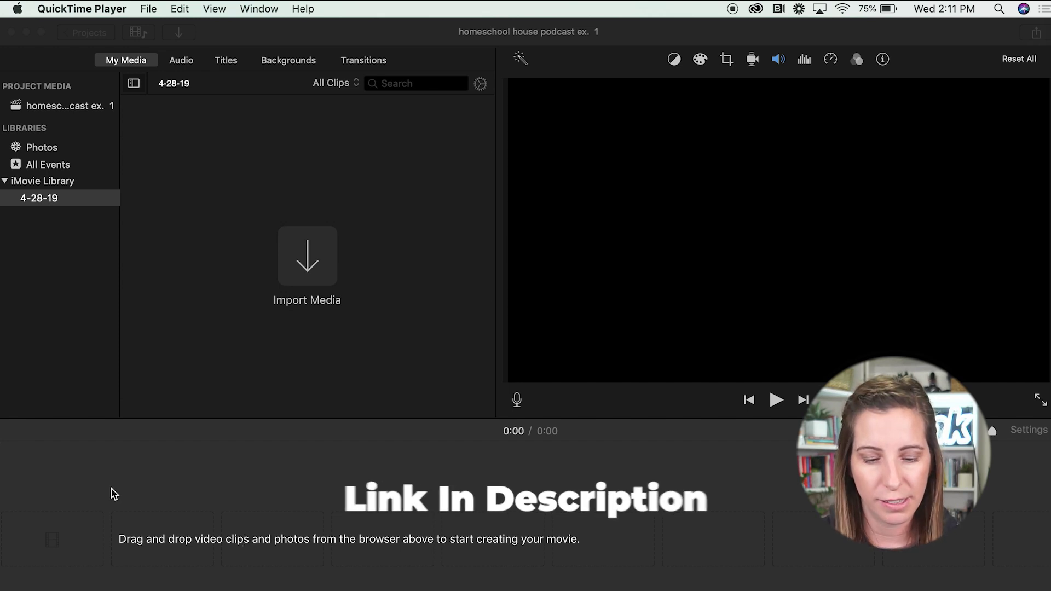
# Step: Import the Desktop interview MPEG-4 into the 4-28-19 event and place it on the timeline
pyautogui.click(310, 265)
pyautogui.click(300, 266)
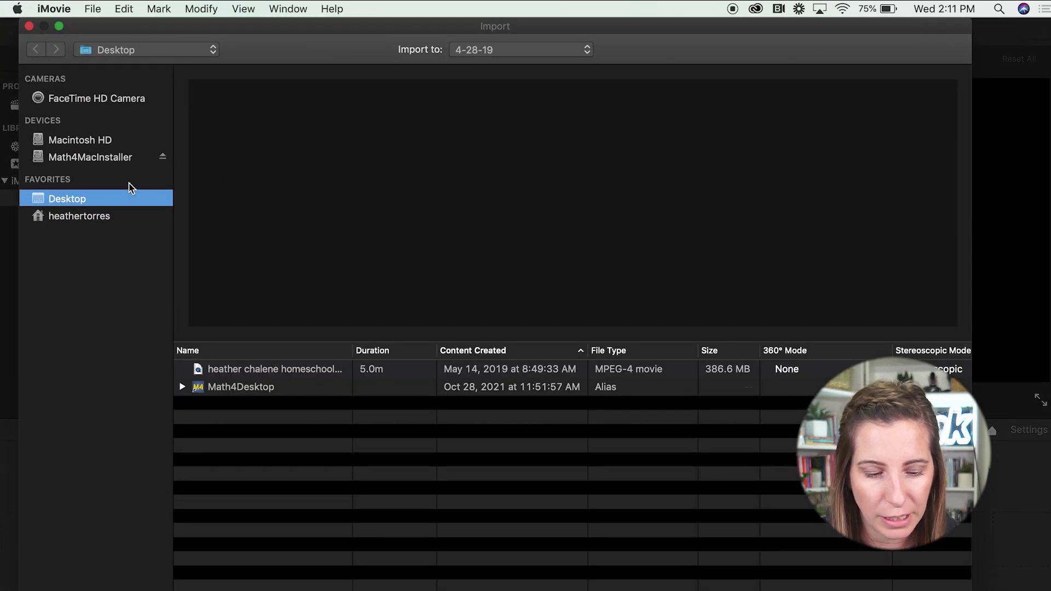
pyautogui.click(222, 371)
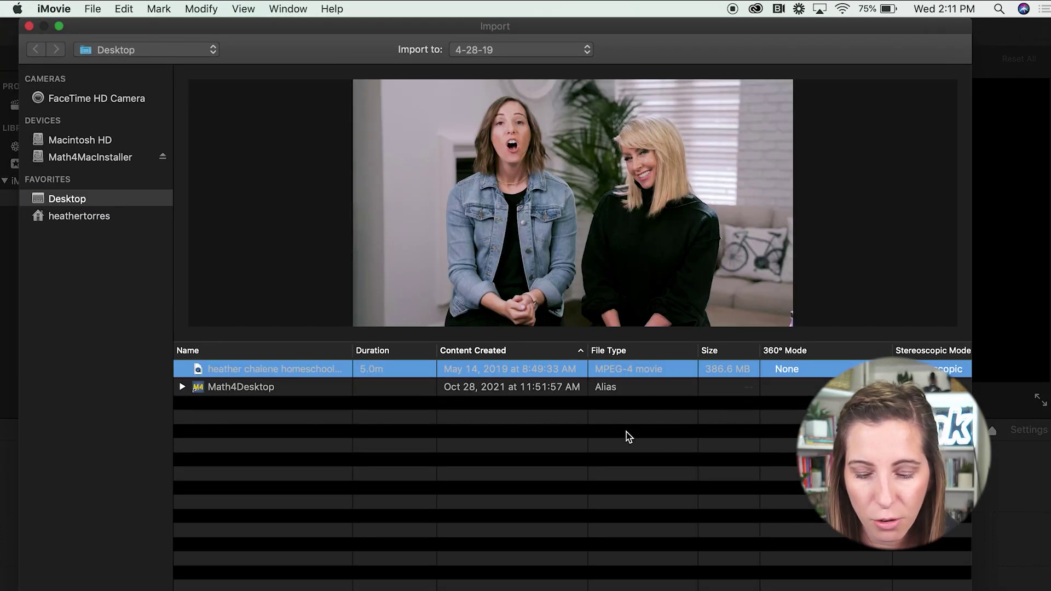
pyautogui.press('Return')
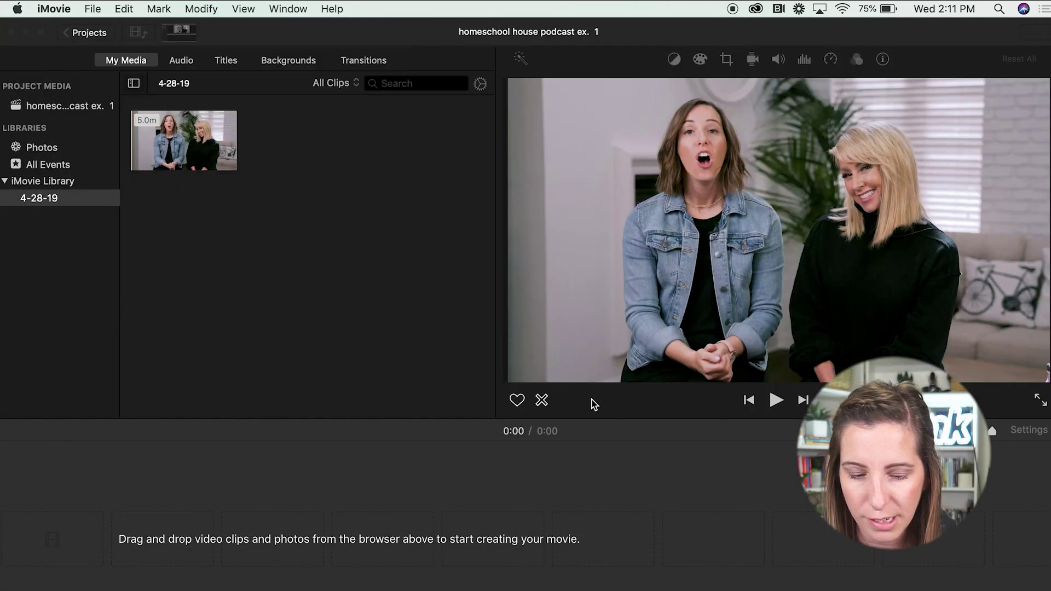
pyautogui.moveTo(177, 144); pyautogui.dragTo(134, 534)
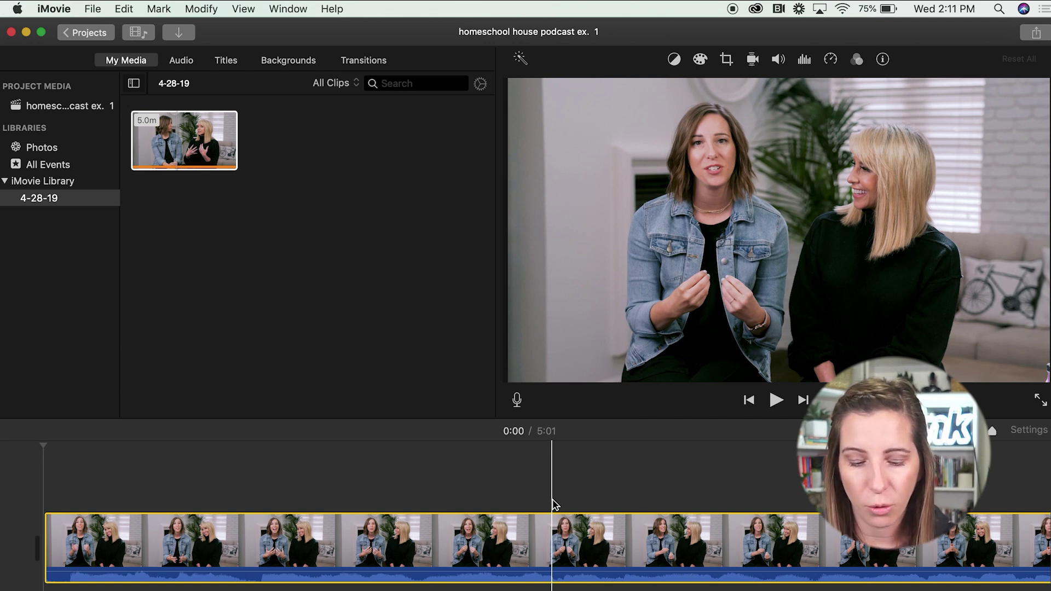
# Step: Adjust the interview clip's volume line to about 112%
pyautogui.click(496, 578)
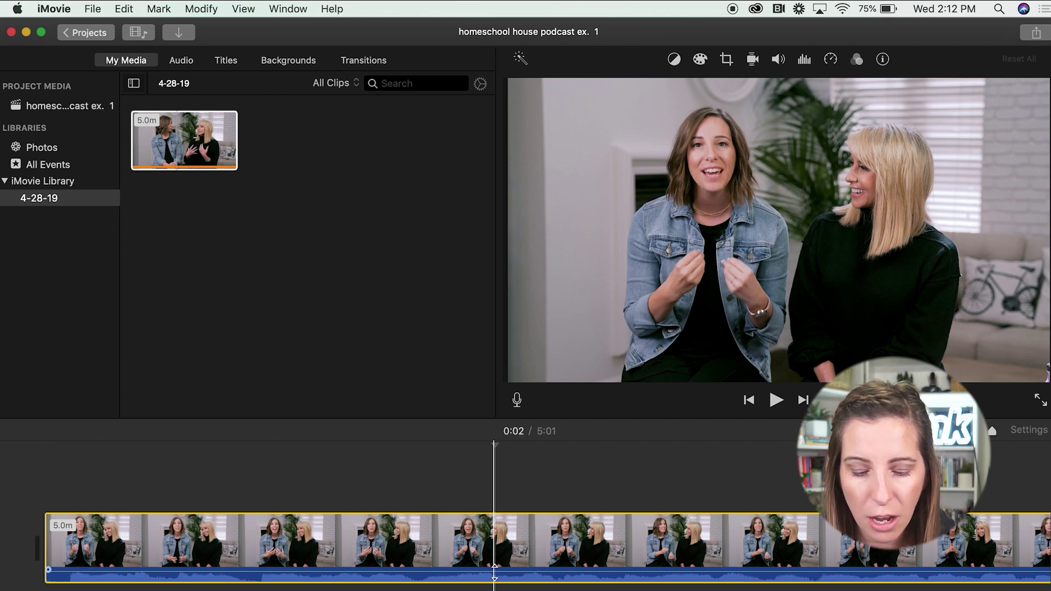
pyautogui.moveTo(488, 569)
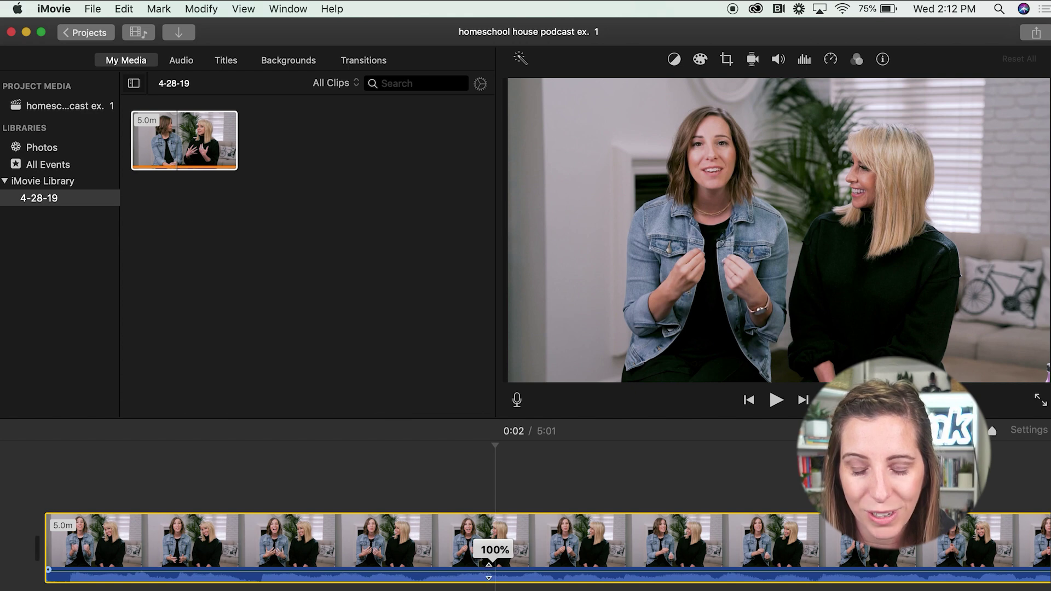
pyautogui.moveTo(489, 570); pyautogui.dragTo(487, 565)
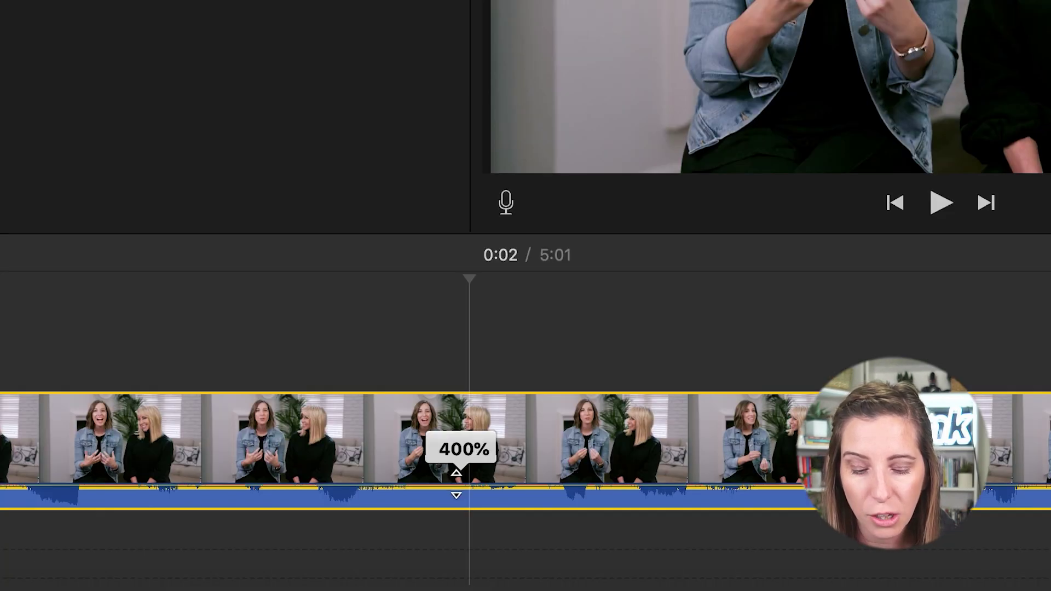
pyautogui.moveTo(457, 485); pyautogui.dragTo(456, 475)
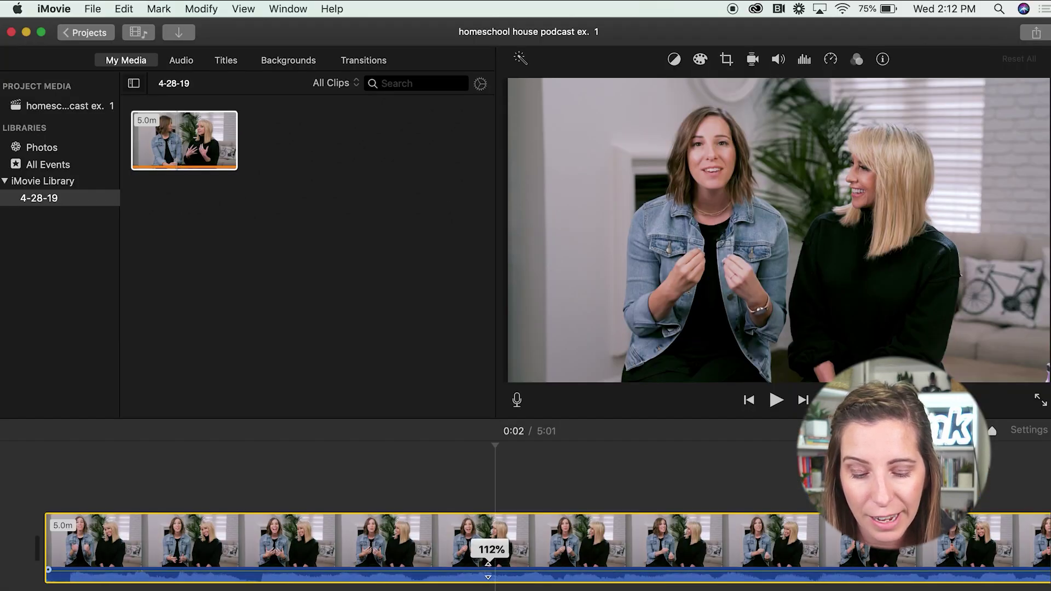
pyautogui.moveTo(488, 564); pyautogui.dragTo(487, 563)
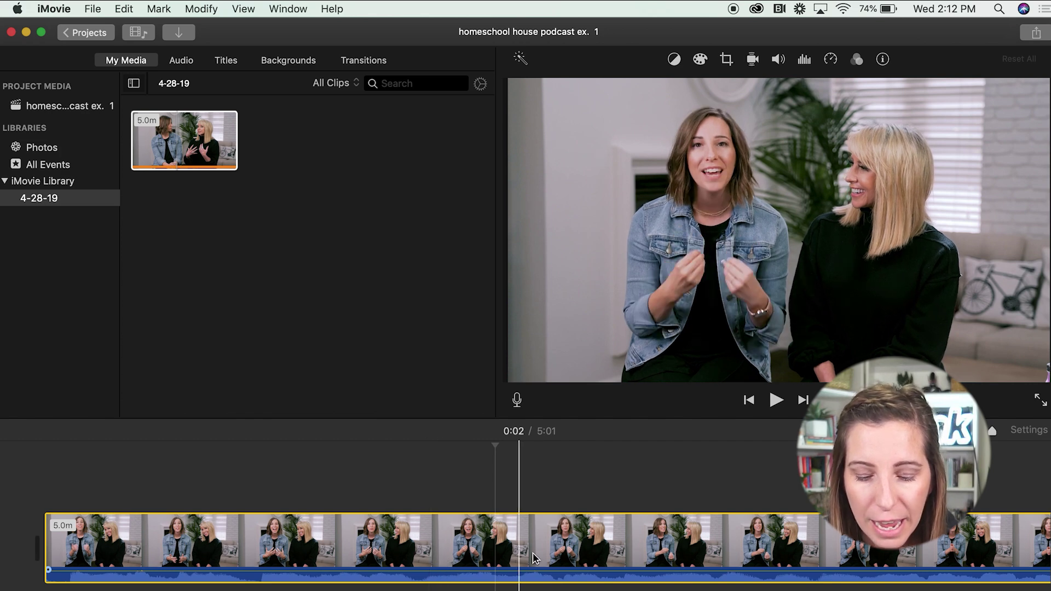
pyautogui.hscroll(5, 492, 547)
pyautogui.hscroll(5, 548, 553)
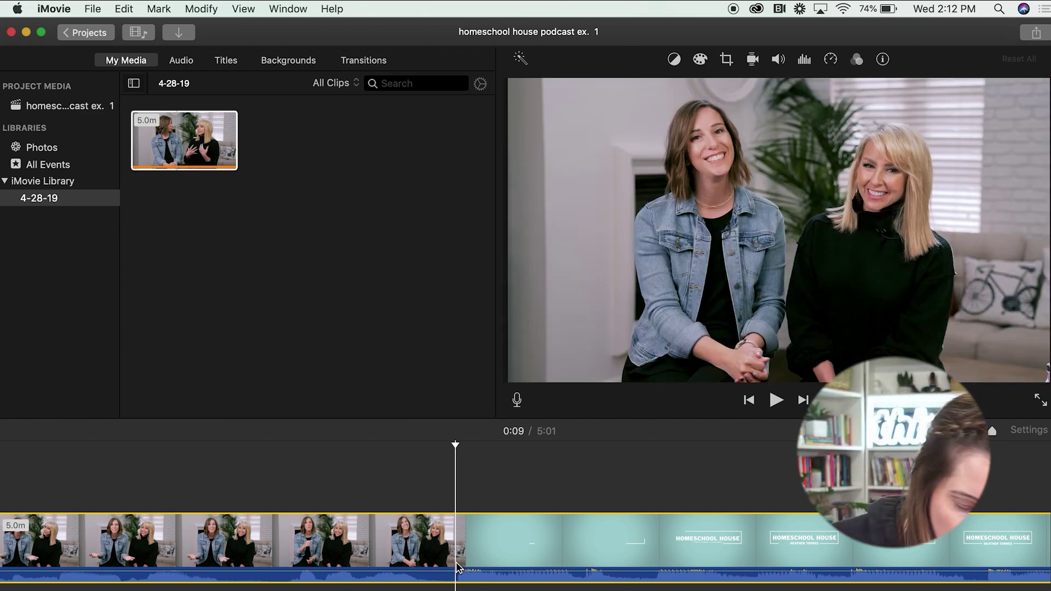
# Step: Paste two portrait clips before the interview, bringing the movie to 15:03
pyautogui.press('super+v')
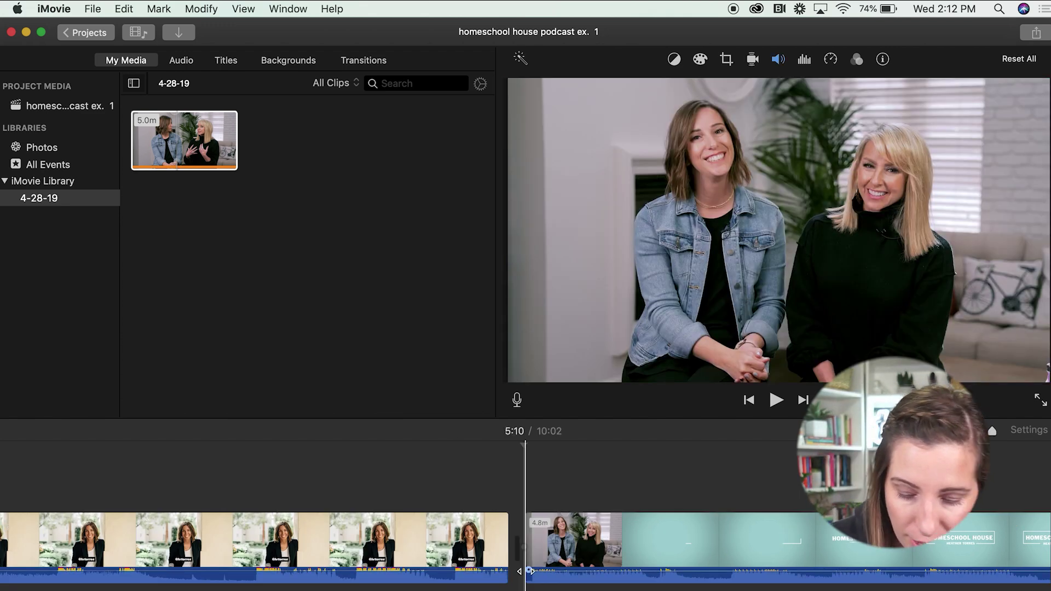
pyautogui.click(440, 539)
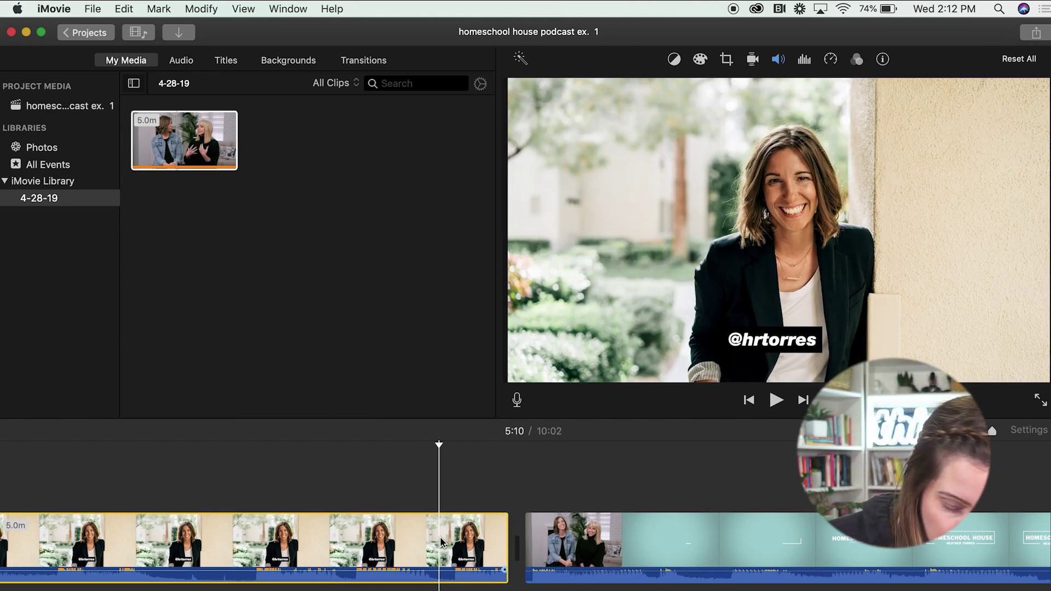
pyautogui.press('super+v')
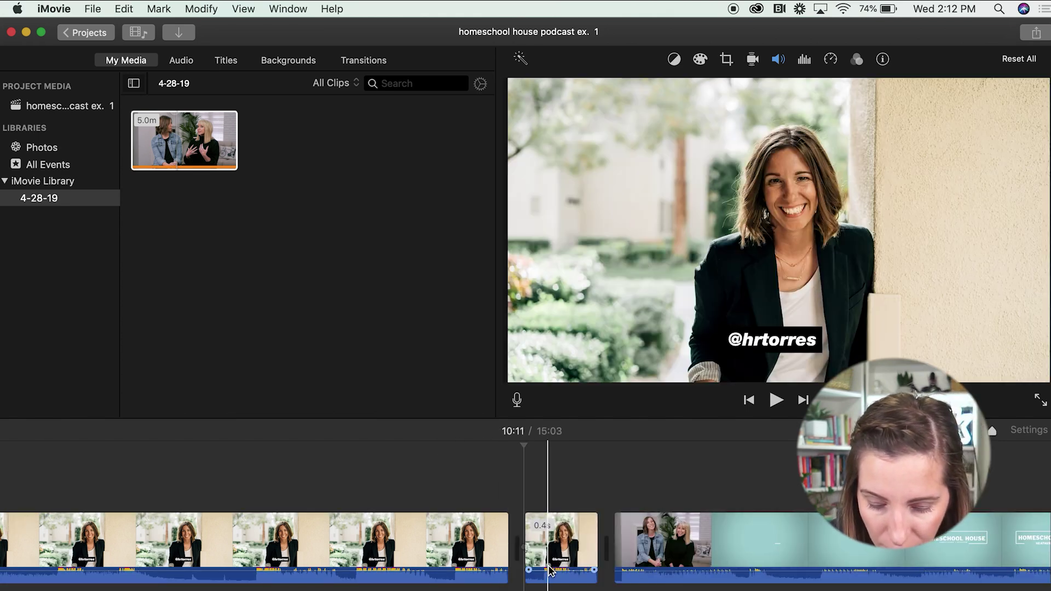
# Step: Set the short portrait clip's volume to about 89%
pyautogui.click(549, 572)
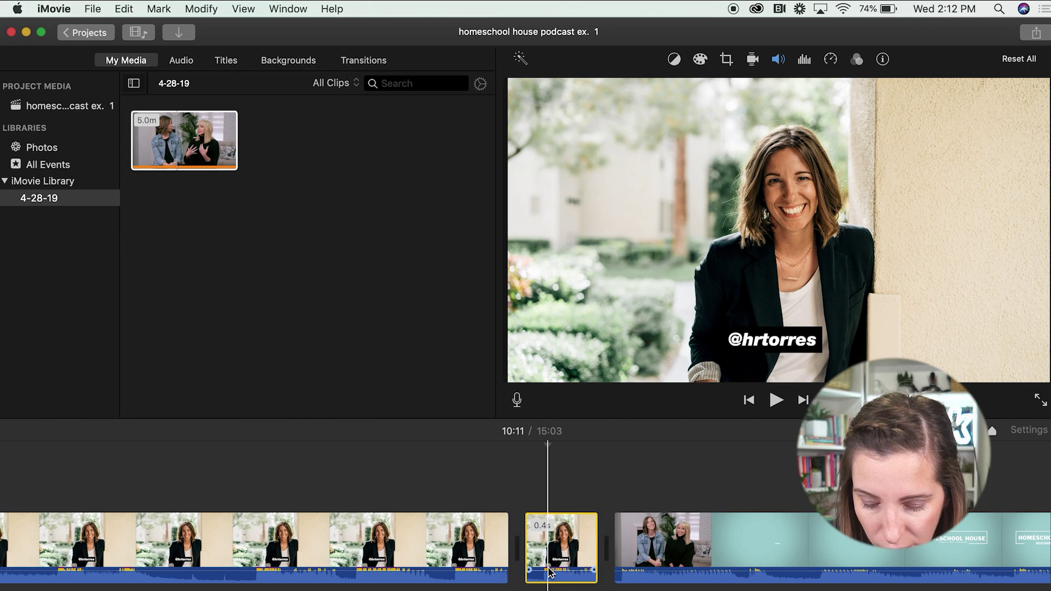
pyautogui.moveTo(548, 572); pyautogui.dragTo(549, 573)
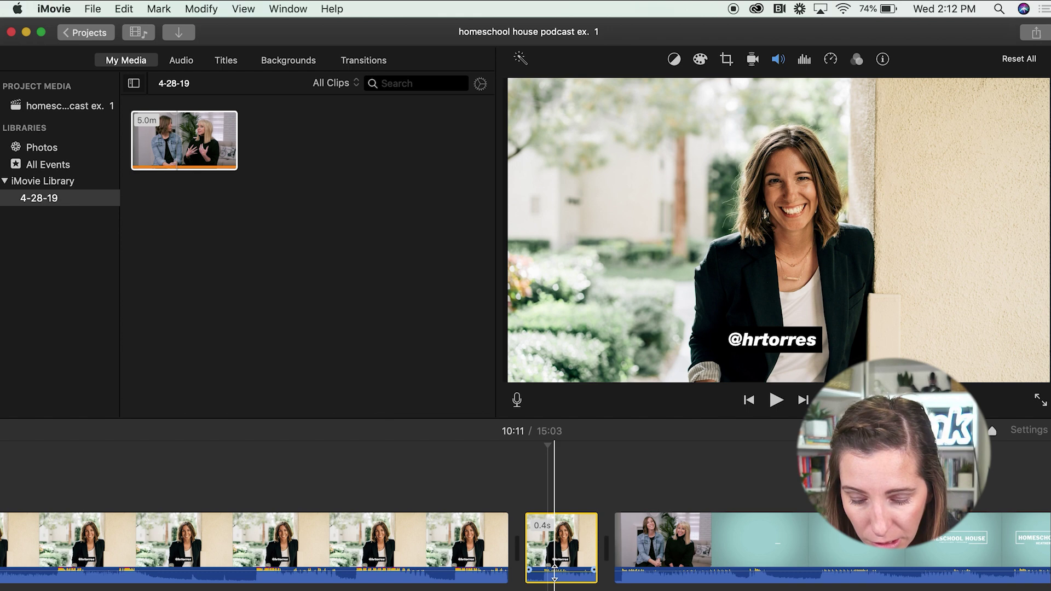
pyautogui.moveTo(554, 571); pyautogui.dragTo(554, 572)
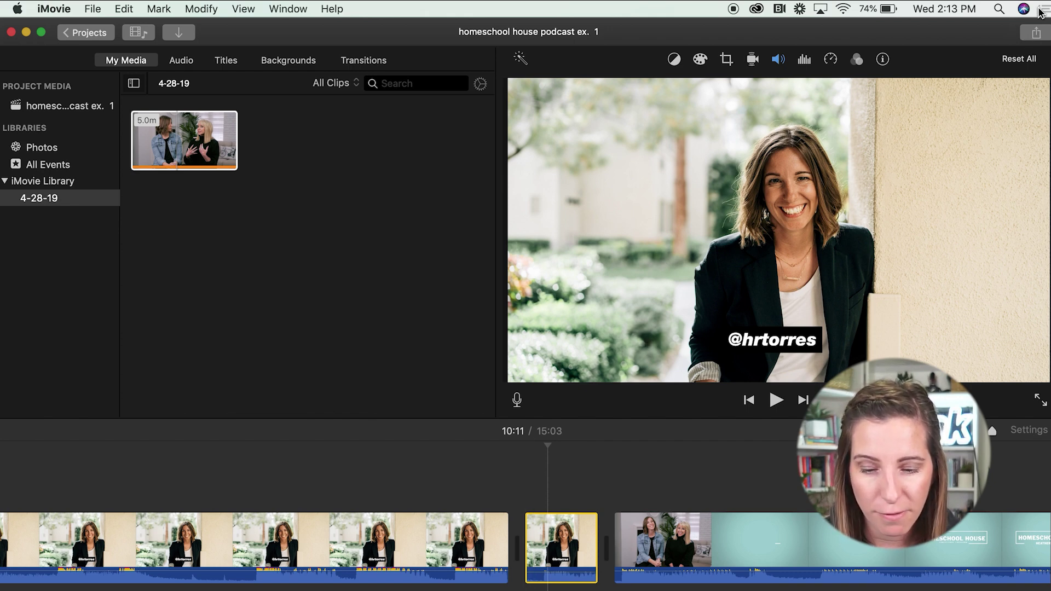
# Step: Export the project to a file as Audio Only MP3, saving 'homeschool house podcast ex. 1' to Downloads
pyautogui.click(1035, 32)
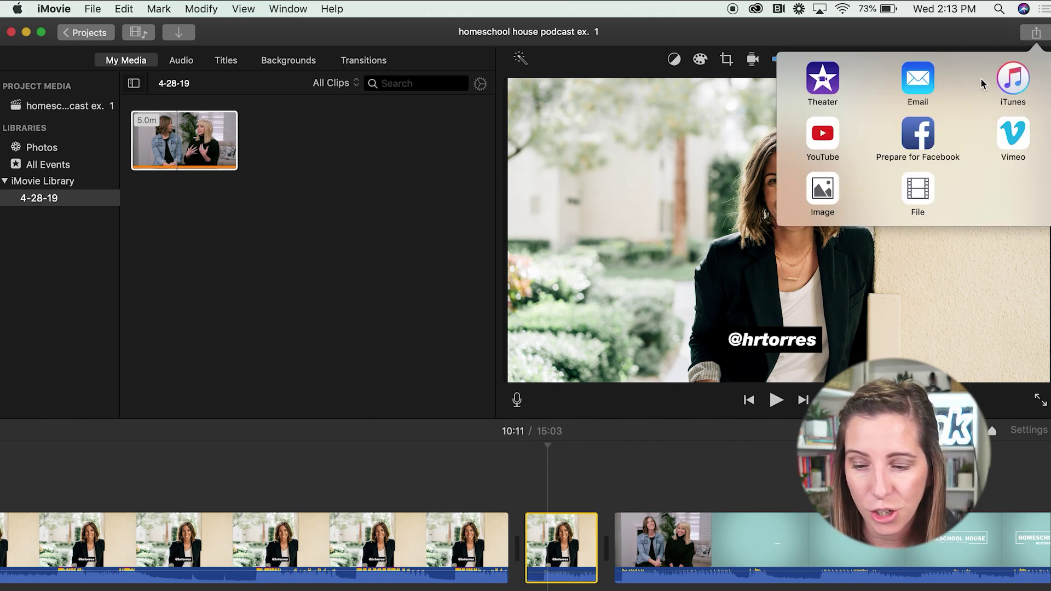
pyautogui.click(925, 175)
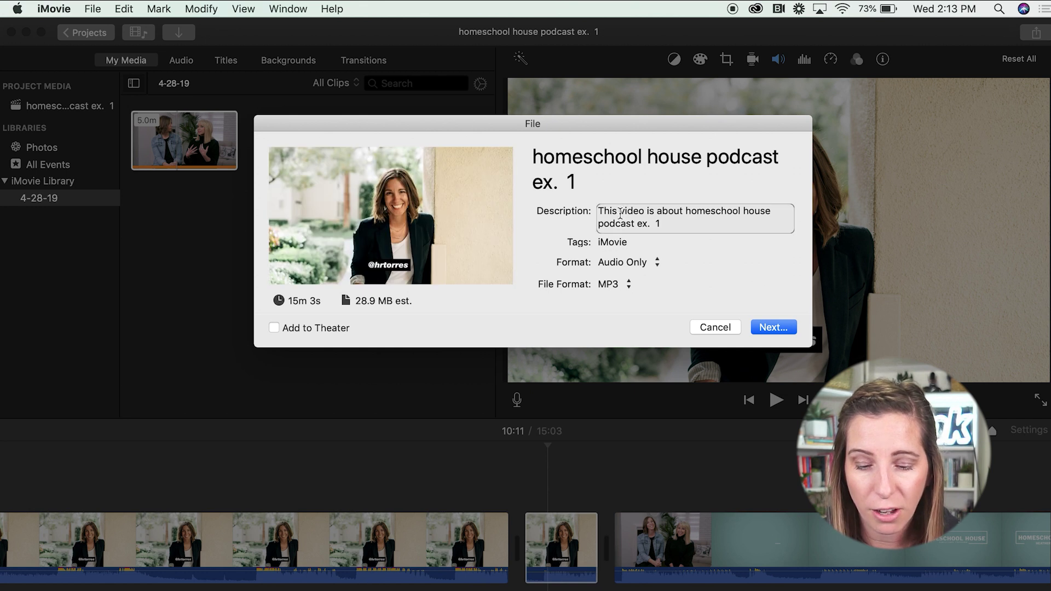
pyautogui.click(616, 265)
pyautogui.click(613, 251)
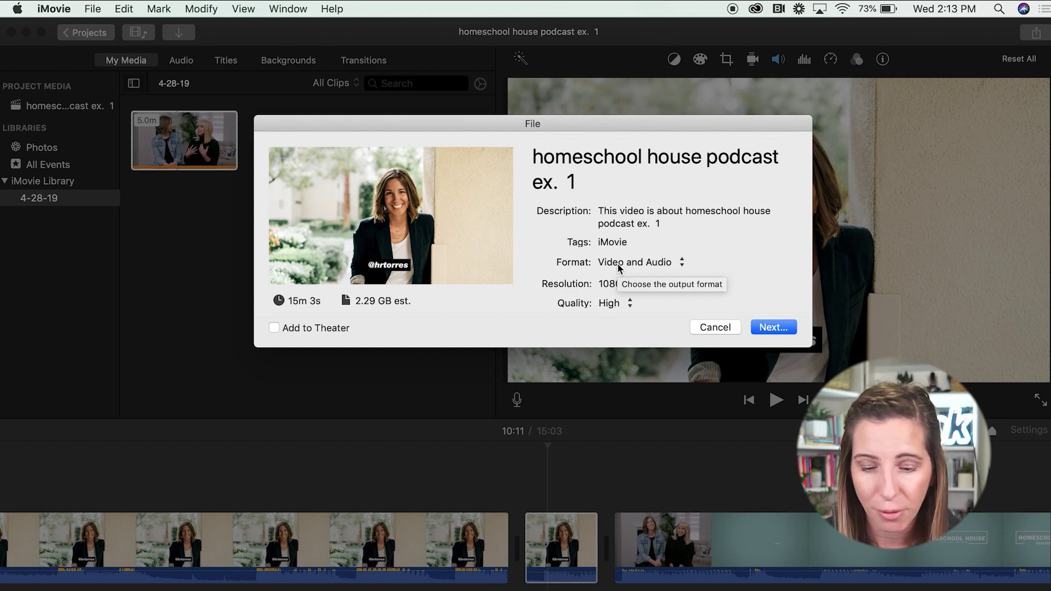
pyautogui.click(619, 265)
pyautogui.click(624, 278)
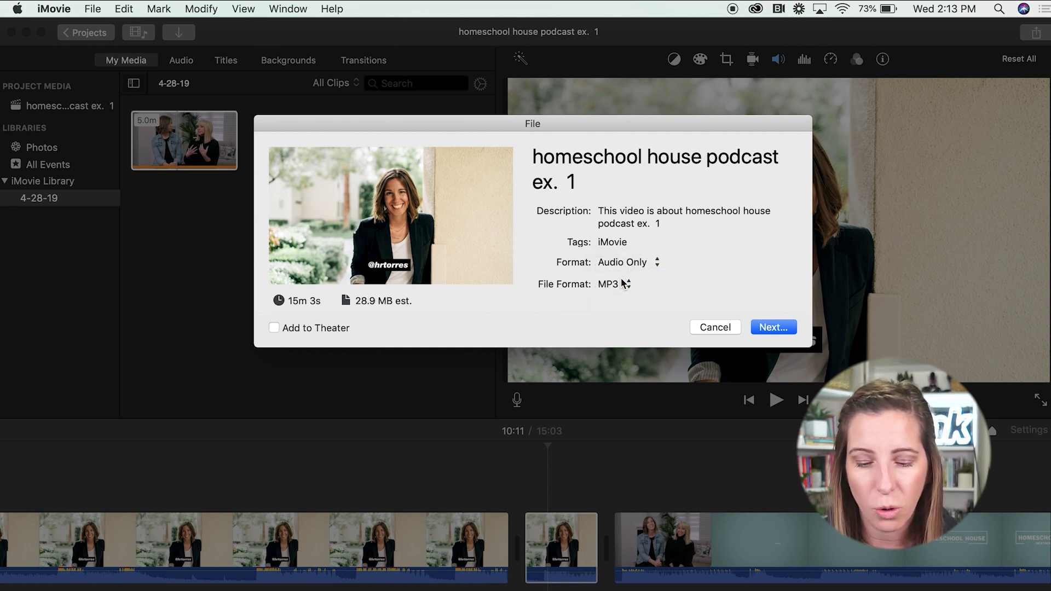
pyautogui.click(761, 329)
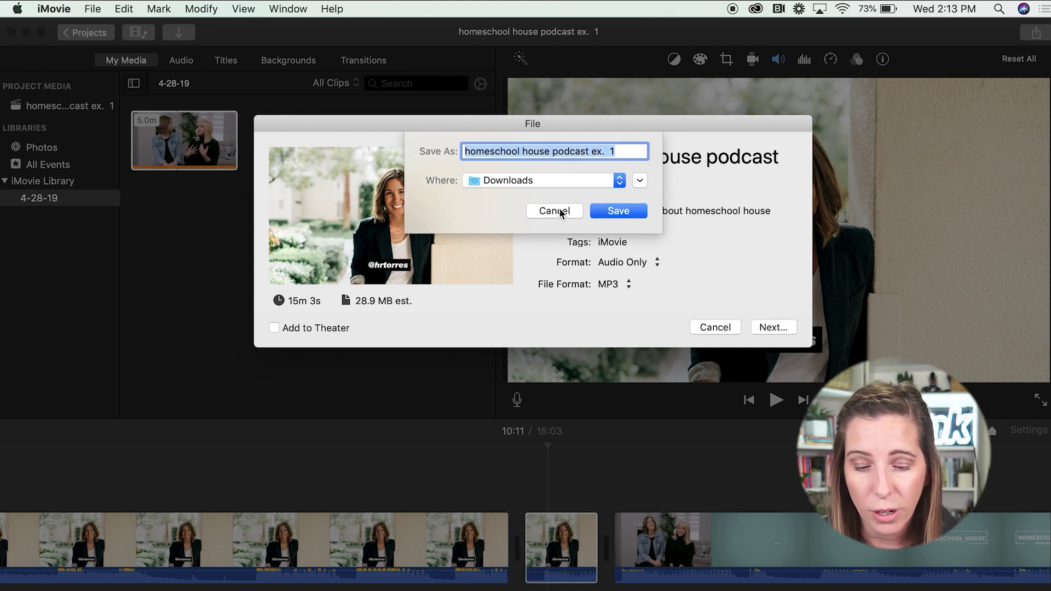
pyautogui.click(555, 211)
pyautogui.click(619, 287)
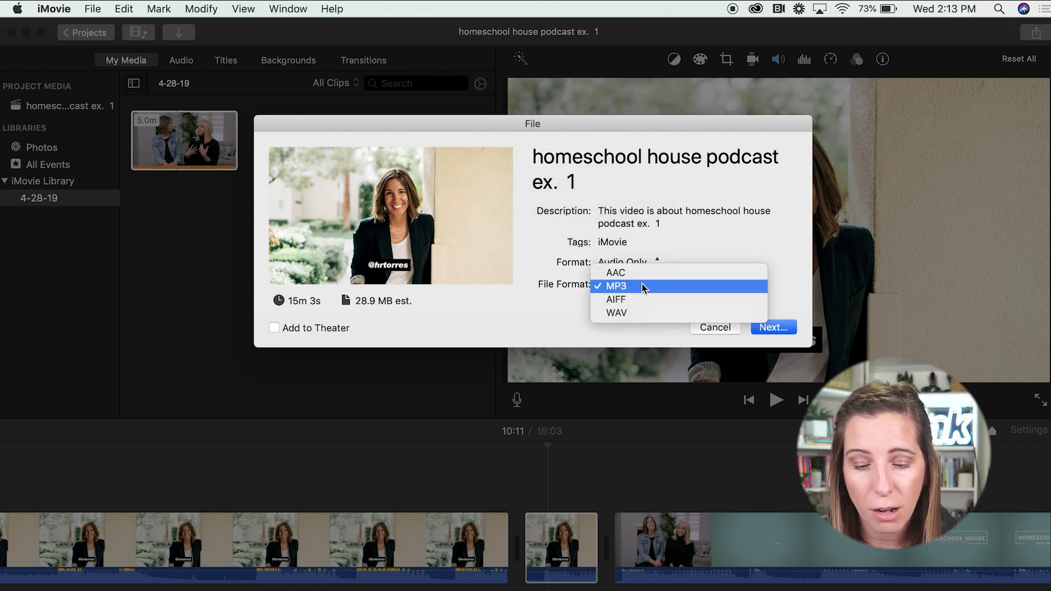
pyautogui.click(640, 286)
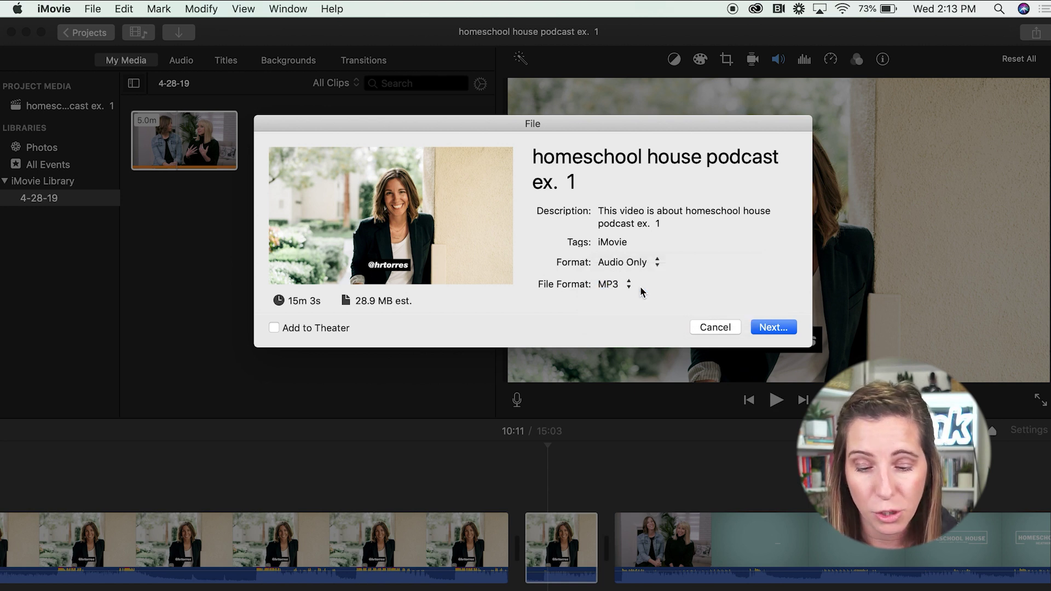
pyautogui.click(770, 328)
pyautogui.click(614, 212)
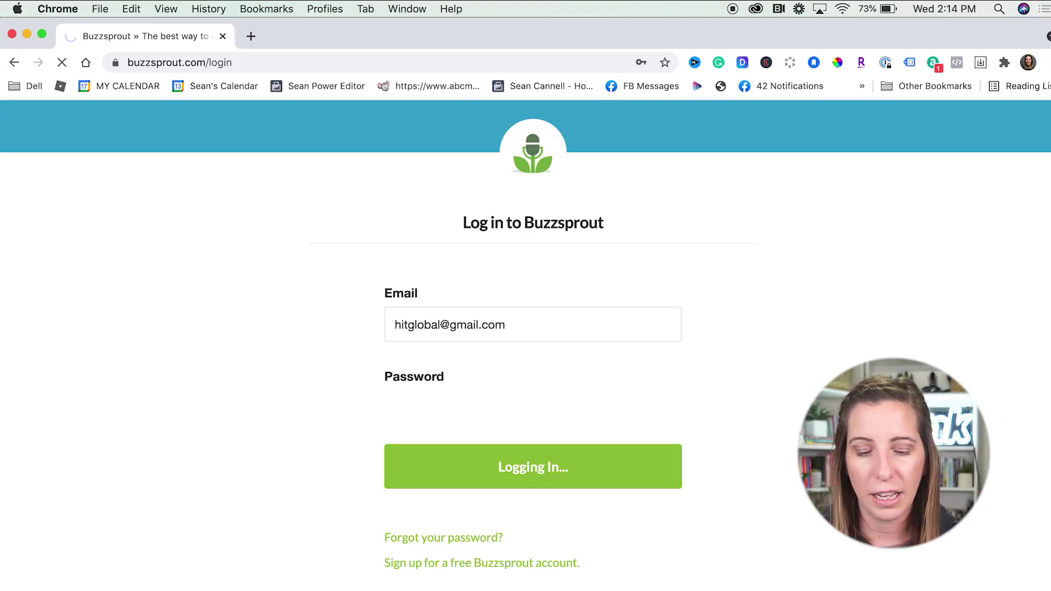
# Step: Upload the homeschool house podcast MP3 from Downloads as a new Buzzsprout episode
pyautogui.click(246, 315)
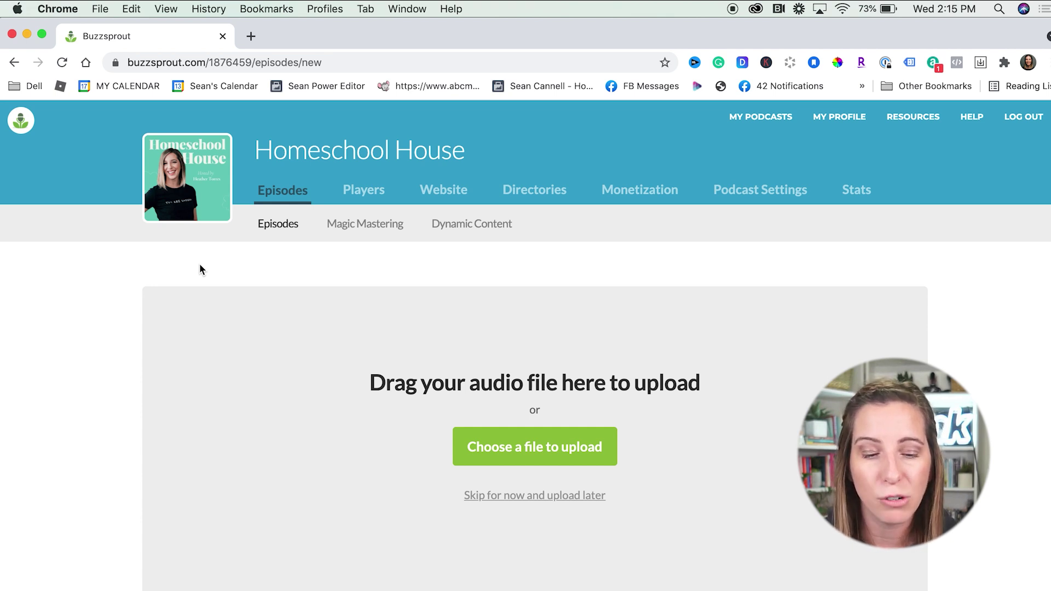
pyautogui.click(193, 289)
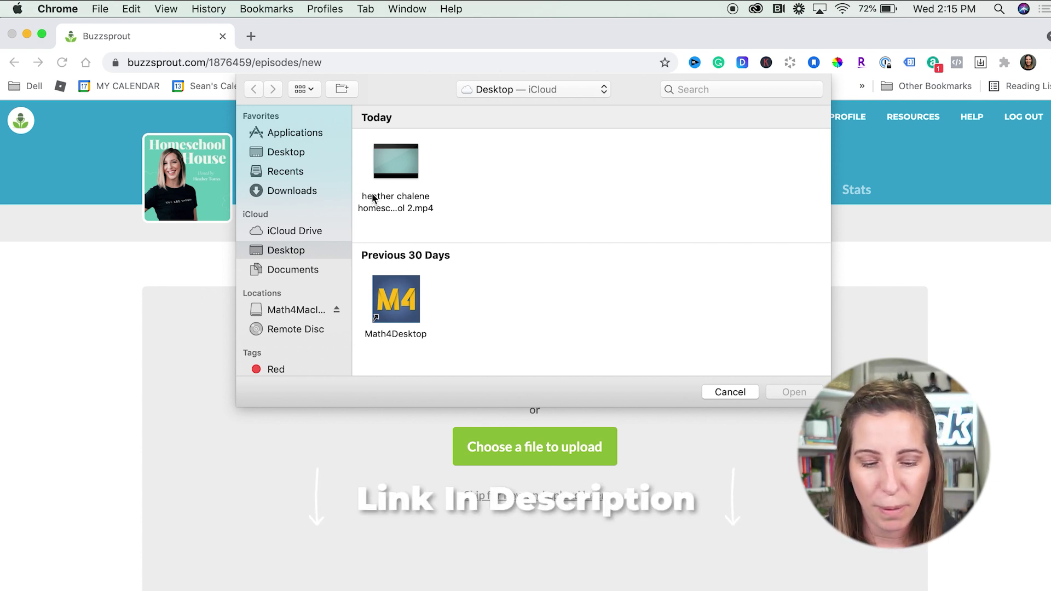
pyautogui.click(286, 192)
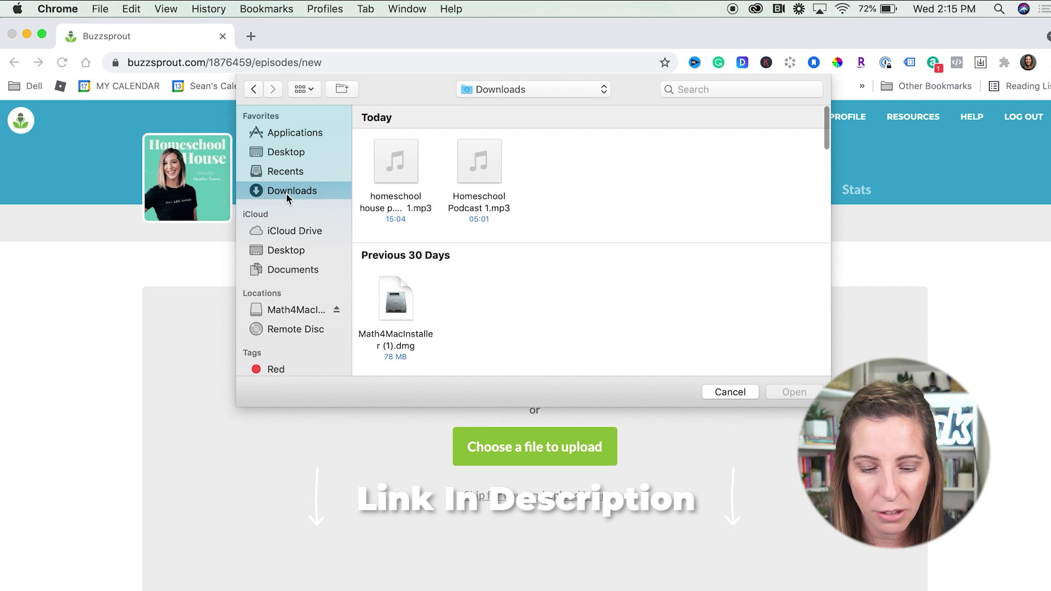
pyautogui.click(401, 205)
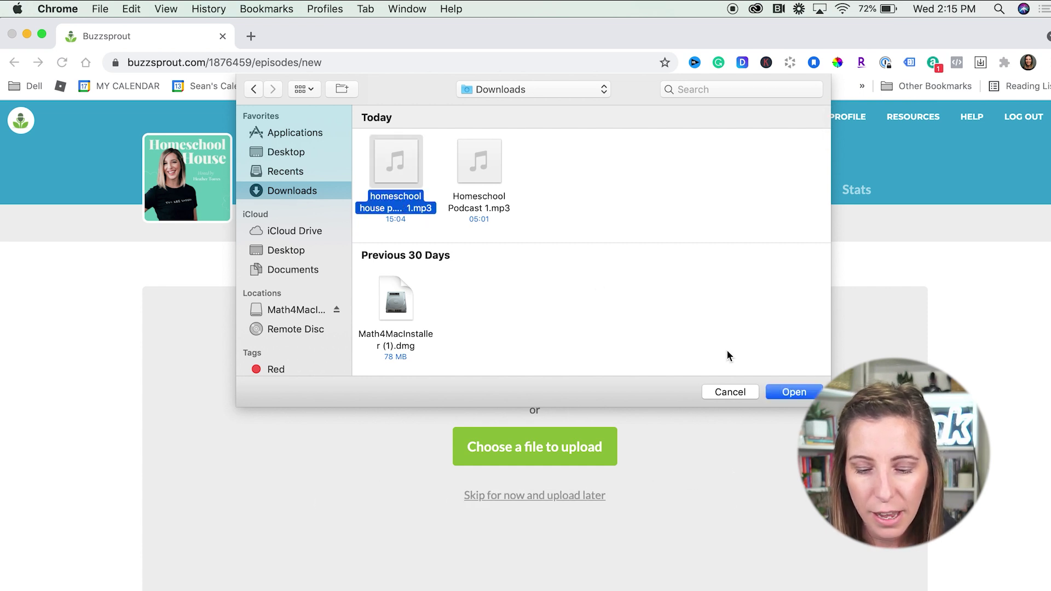
pyautogui.click(794, 392)
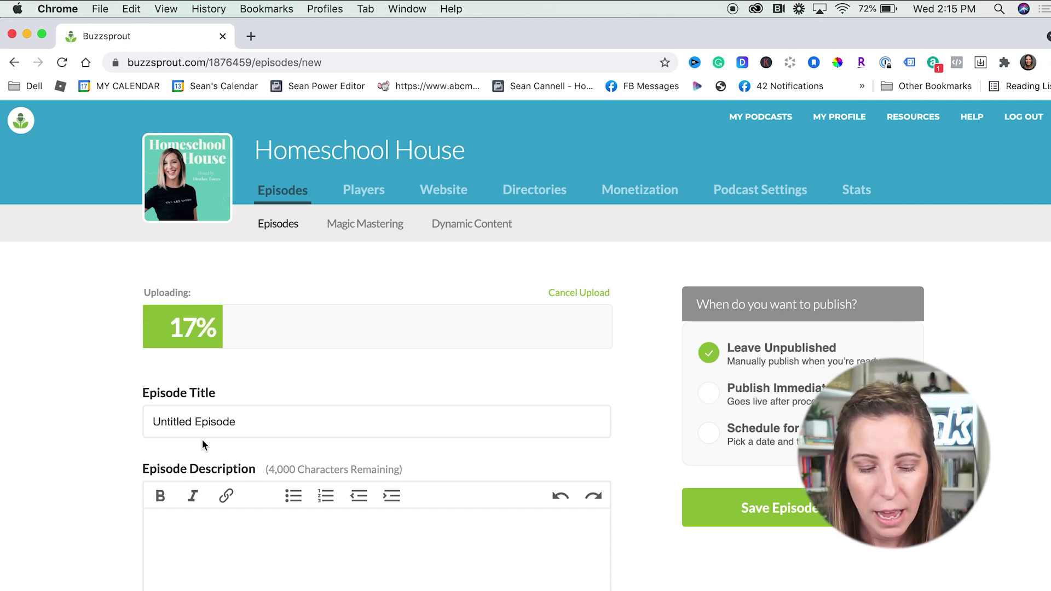
# Step: Title the episode 'Homeschool House w/' plus the guest's name and save it
pyautogui.click(251, 416)
pyautogui.write('G')
pyautogui.press('BackSpace')
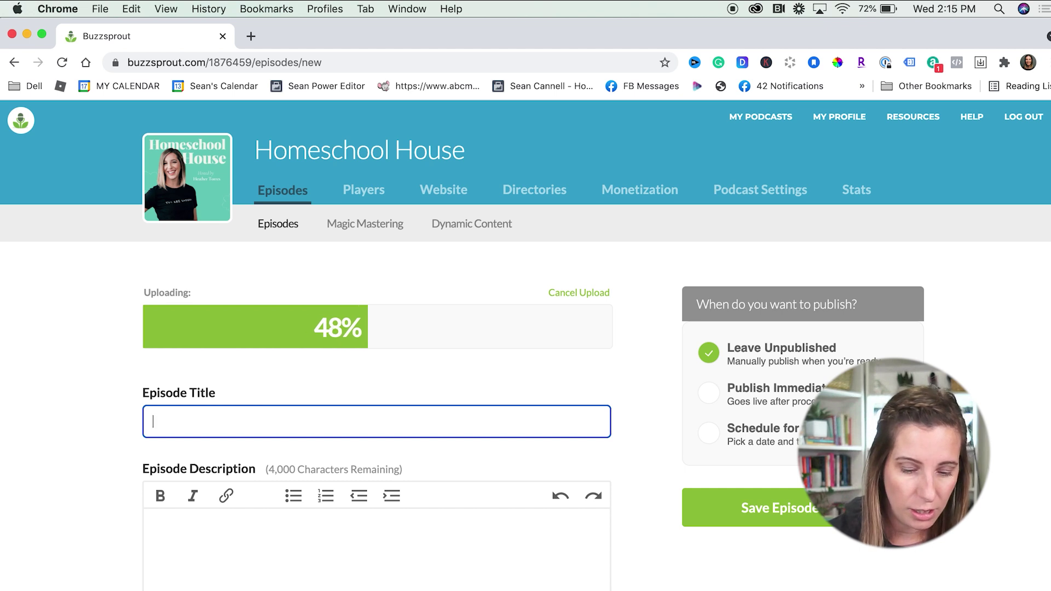
pyautogui.write('Homeschool Ho')
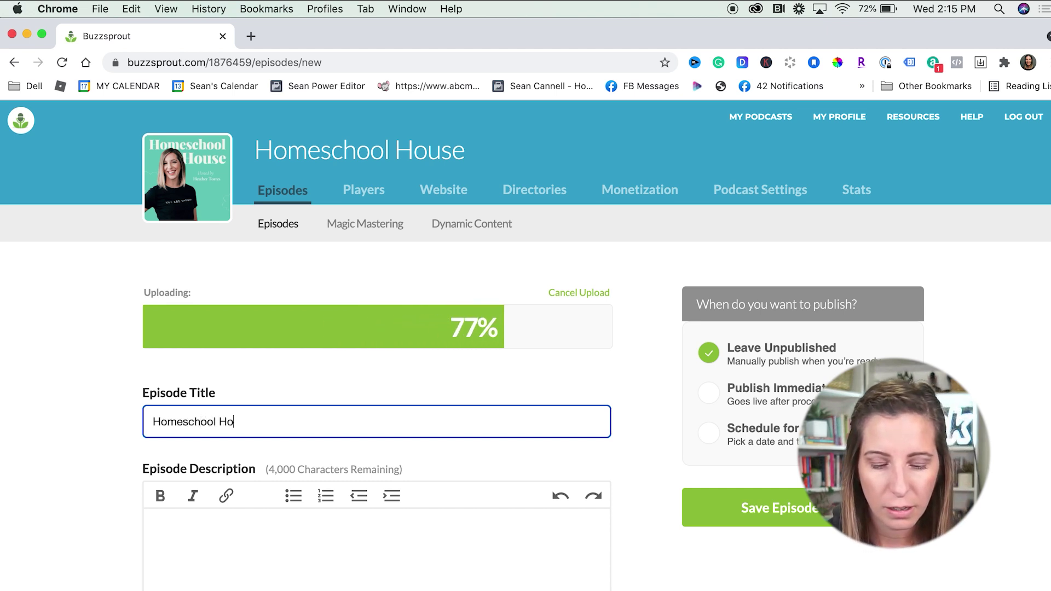
pyautogui.write('use w/ Chalene ')
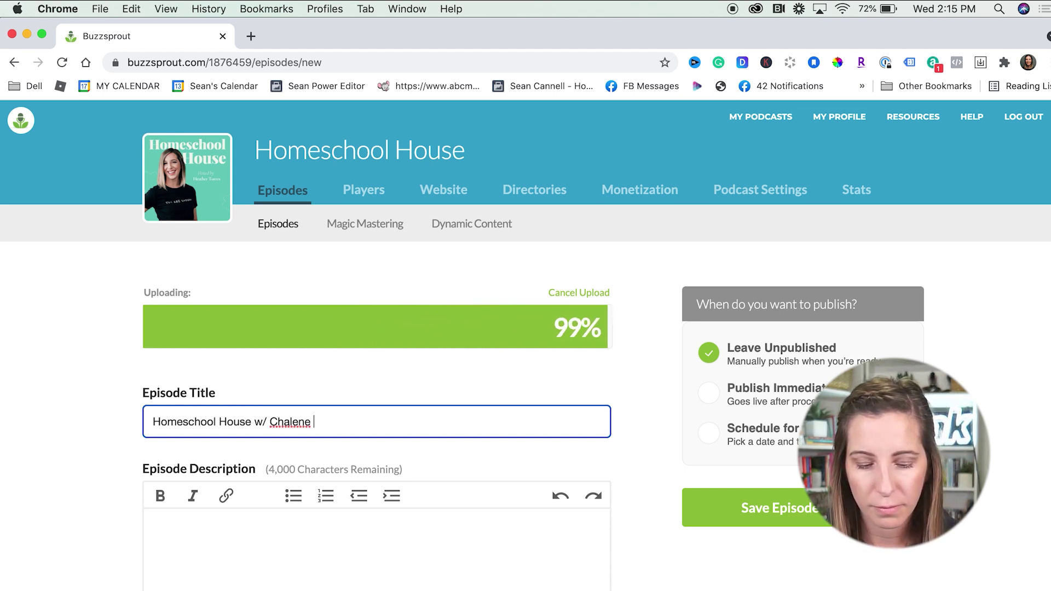
pyautogui.write('John')
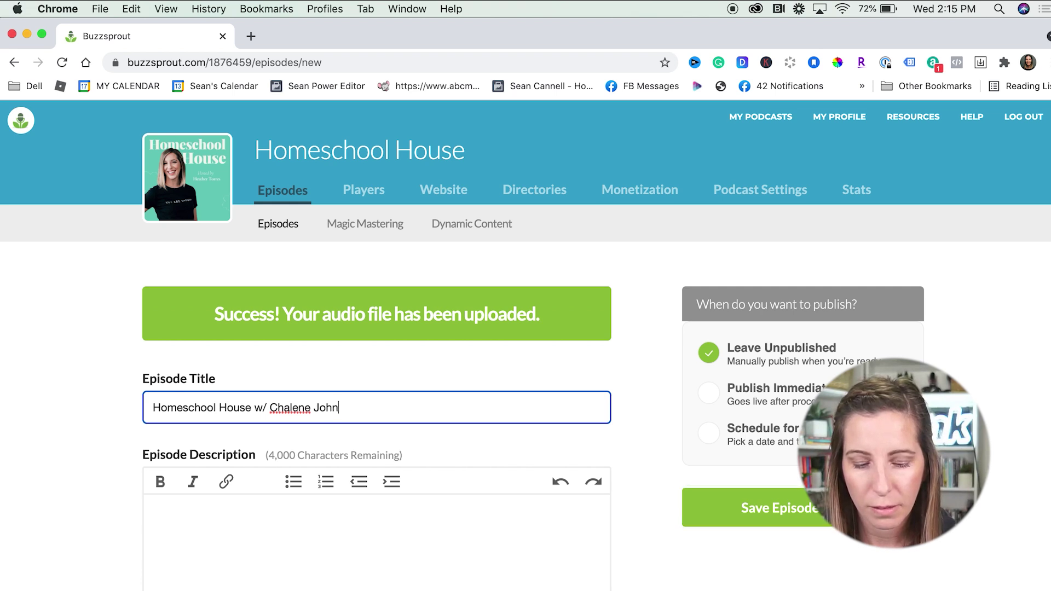
pyautogui.write('son')
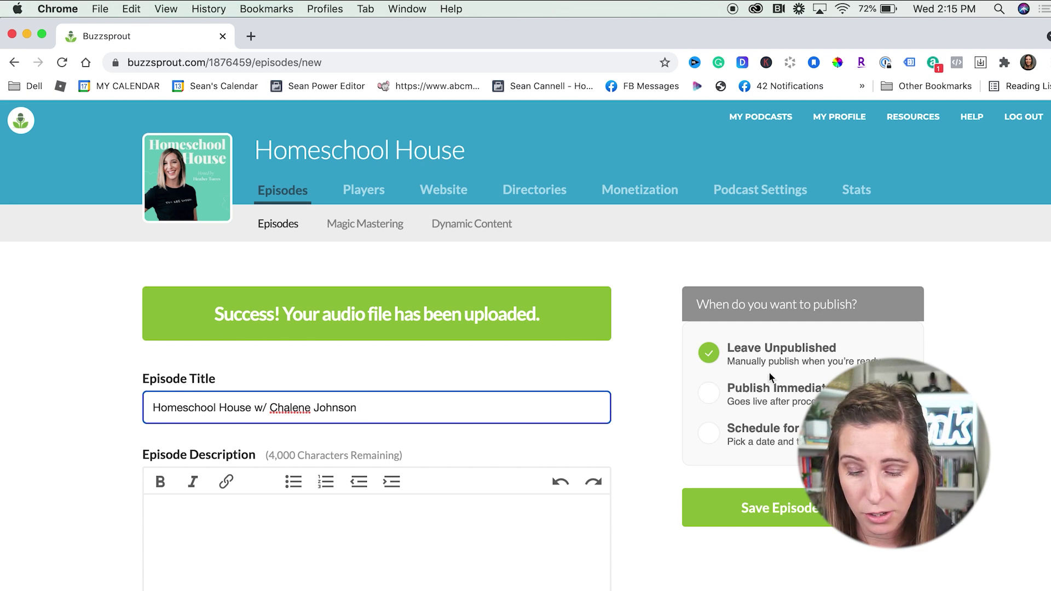
pyautogui.click(784, 502)
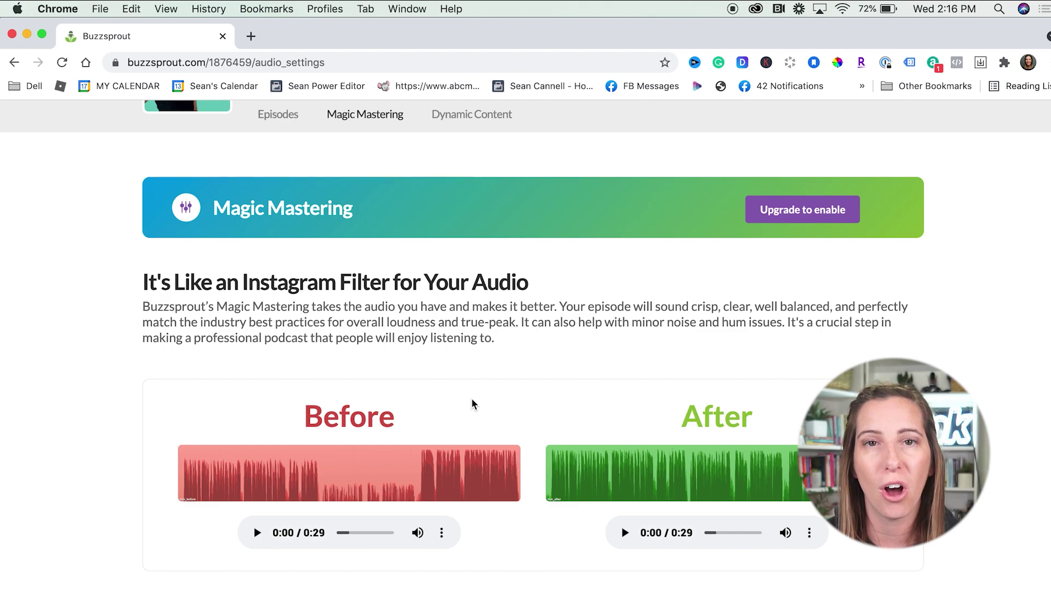
pyautogui.scroll(-10, 471, 399)
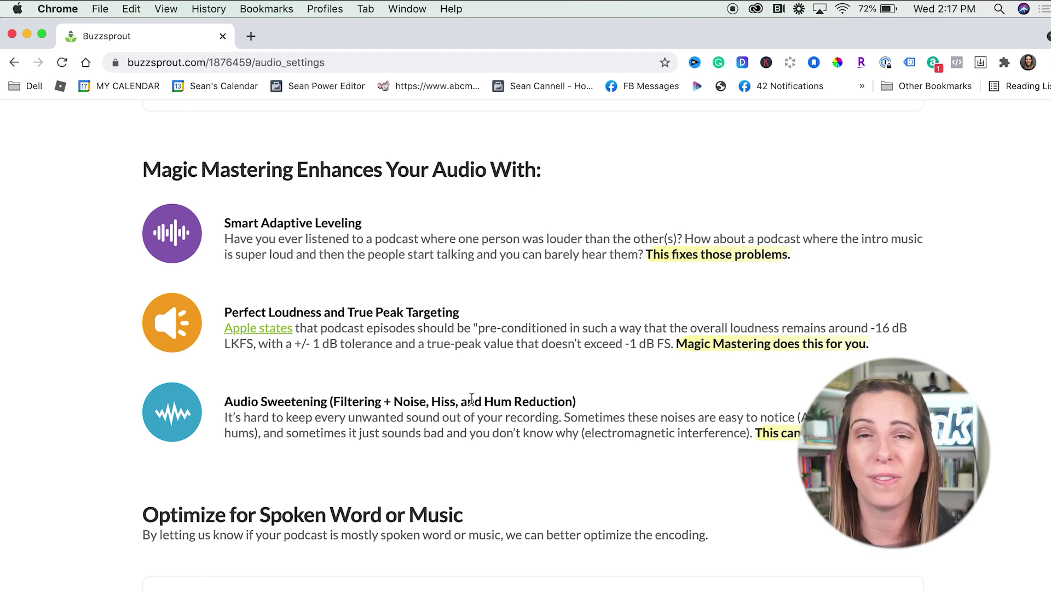
pyautogui.scroll(-3, 471, 398)
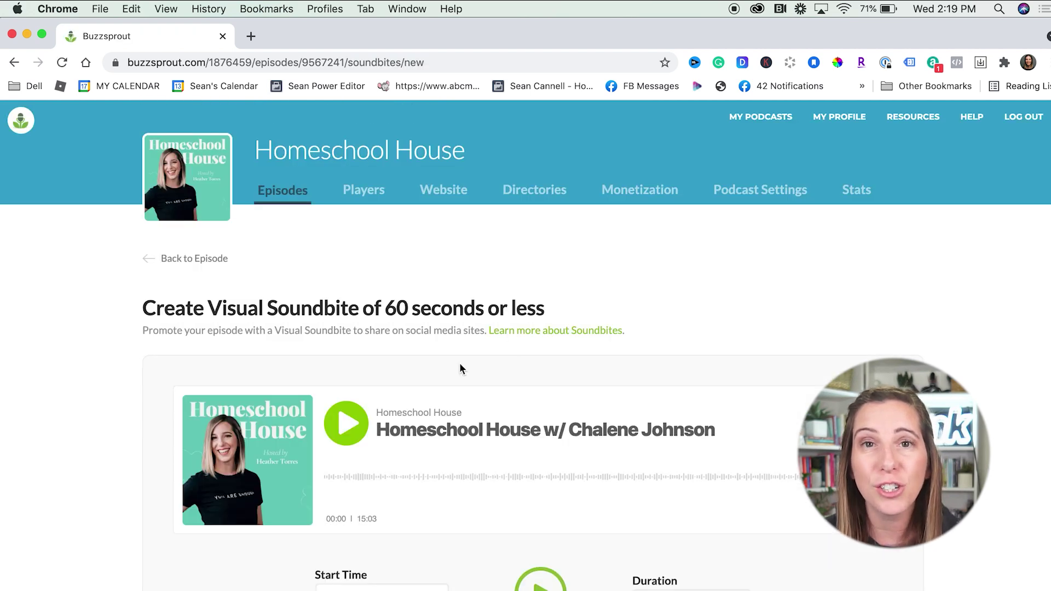
# Step: Create a 30-second portrait Visual Soundbite, then return to the episode page
pyautogui.scroll(-3, 459, 366)
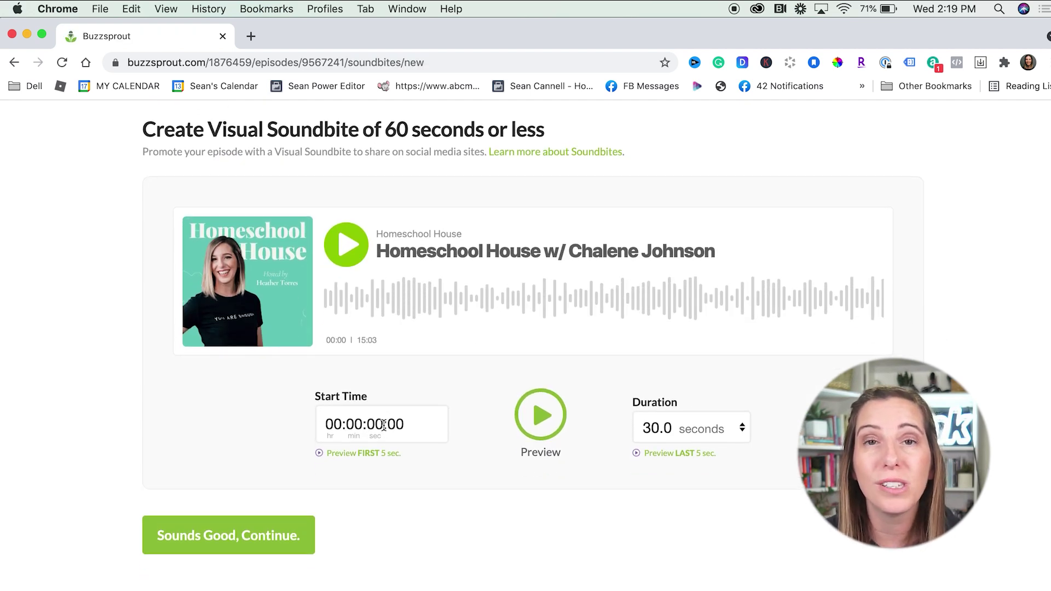
pyautogui.click(241, 552)
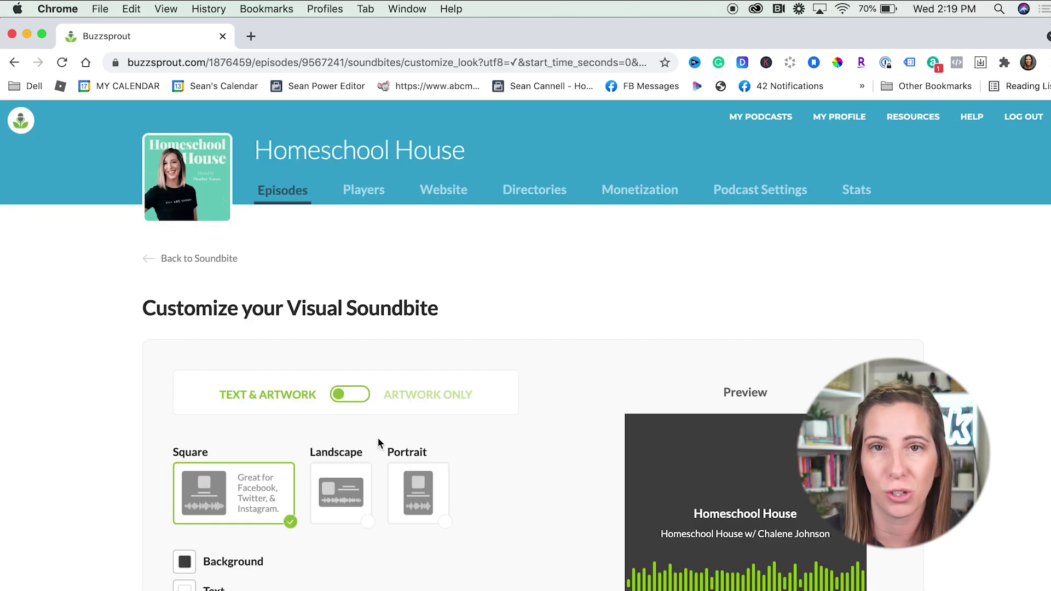
pyautogui.scroll(-5, 392, 436)
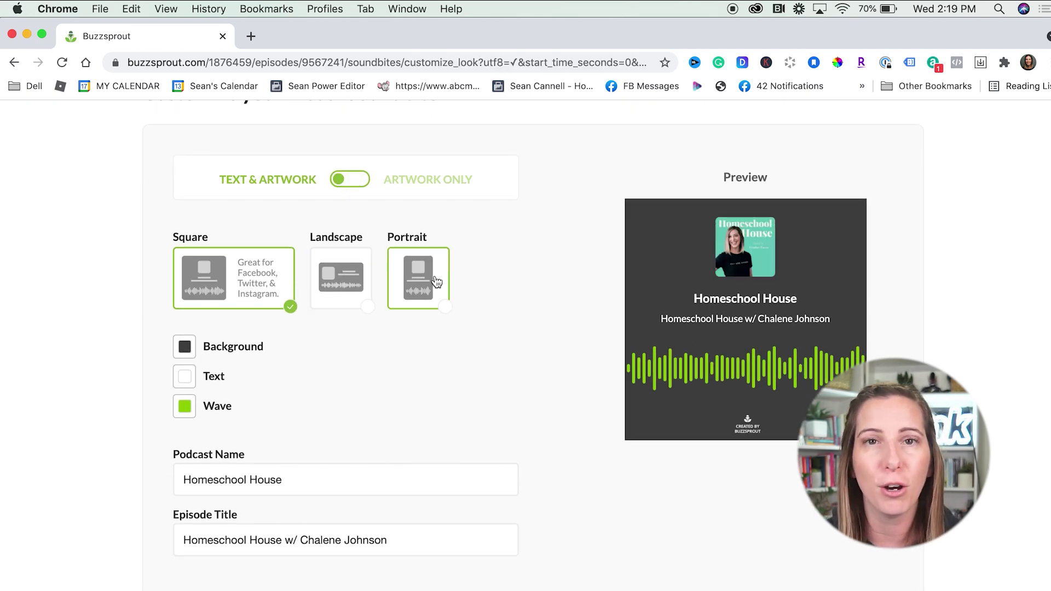
pyautogui.click(433, 278)
pyautogui.scroll(-3, 461, 305)
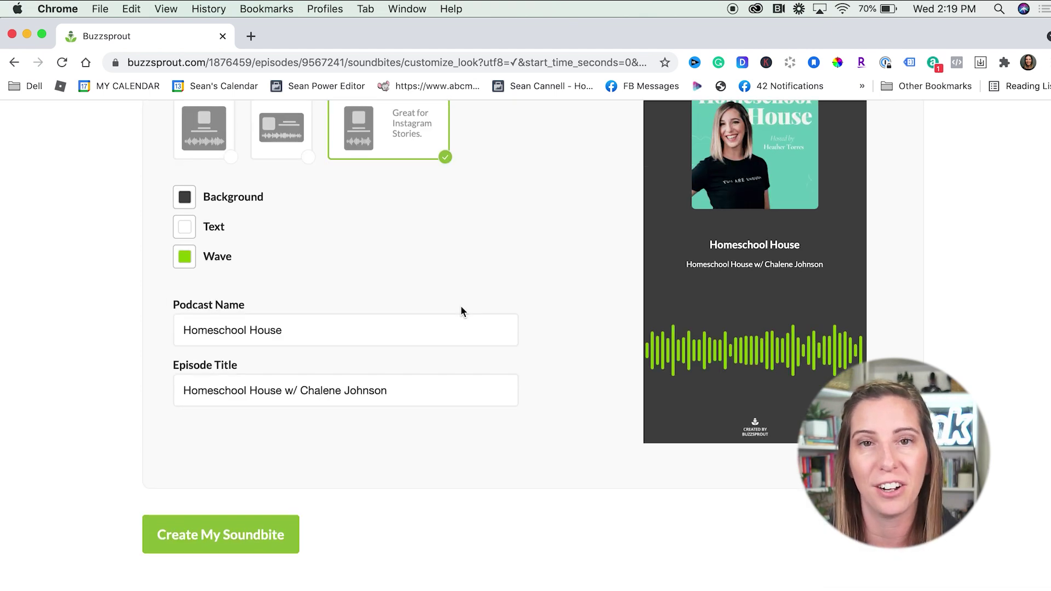
pyautogui.click(214, 535)
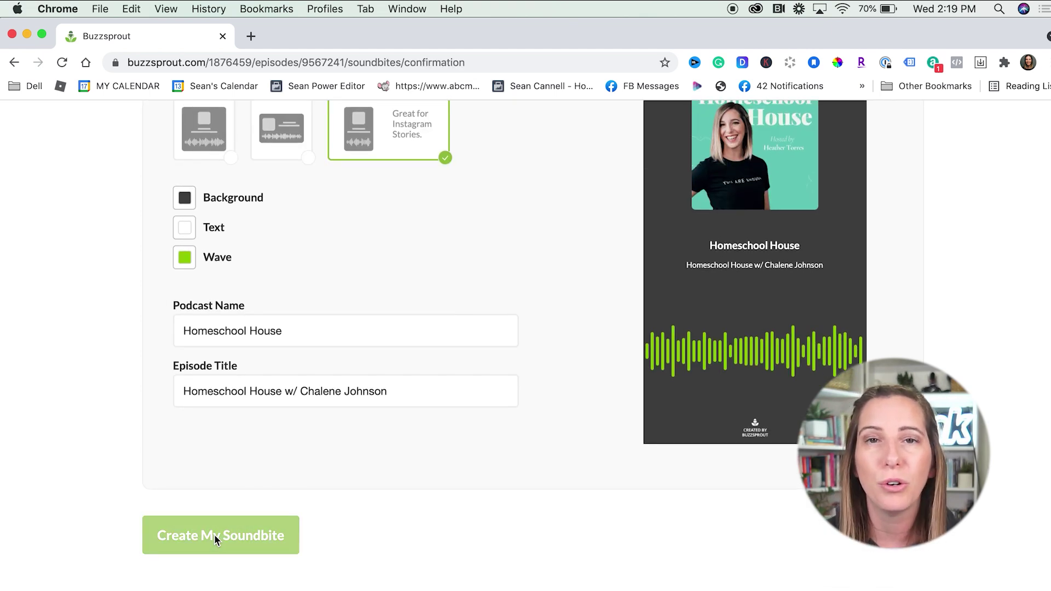
pyautogui.scroll(-1, 411, 483)
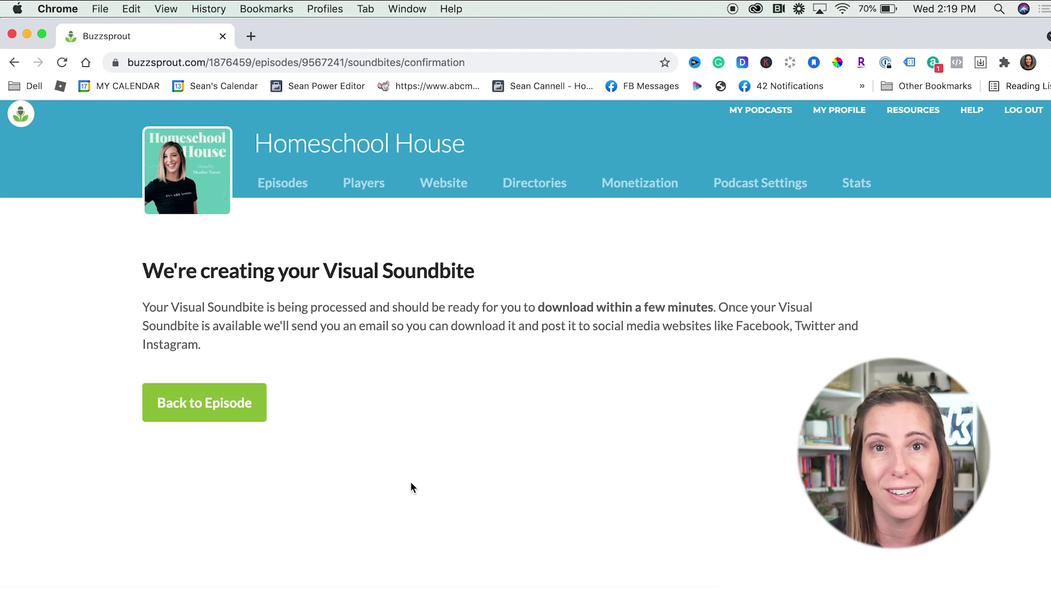
pyautogui.scroll(1, 411, 482)
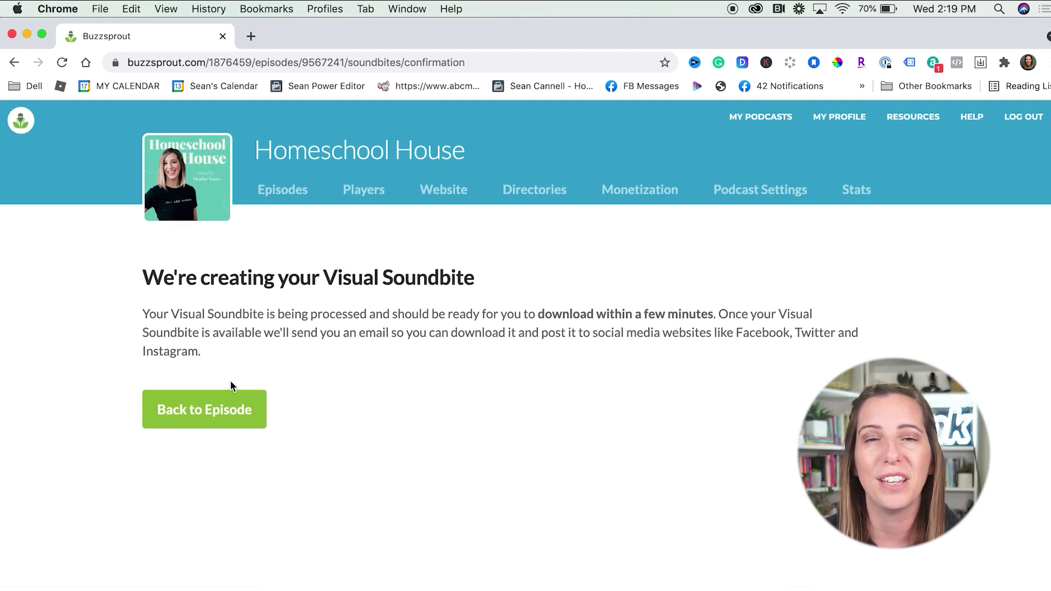
pyautogui.click(217, 408)
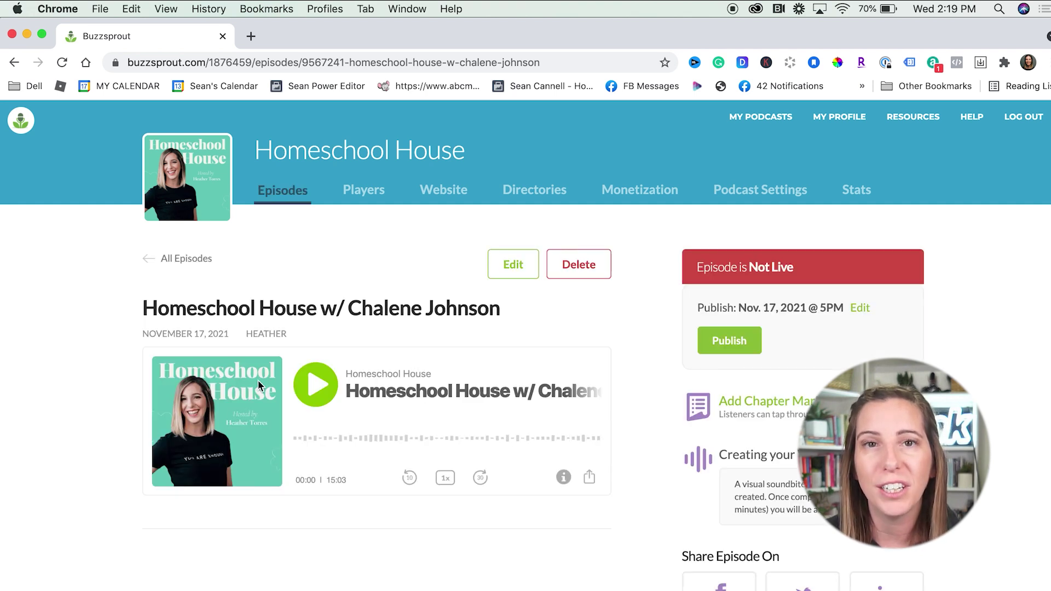